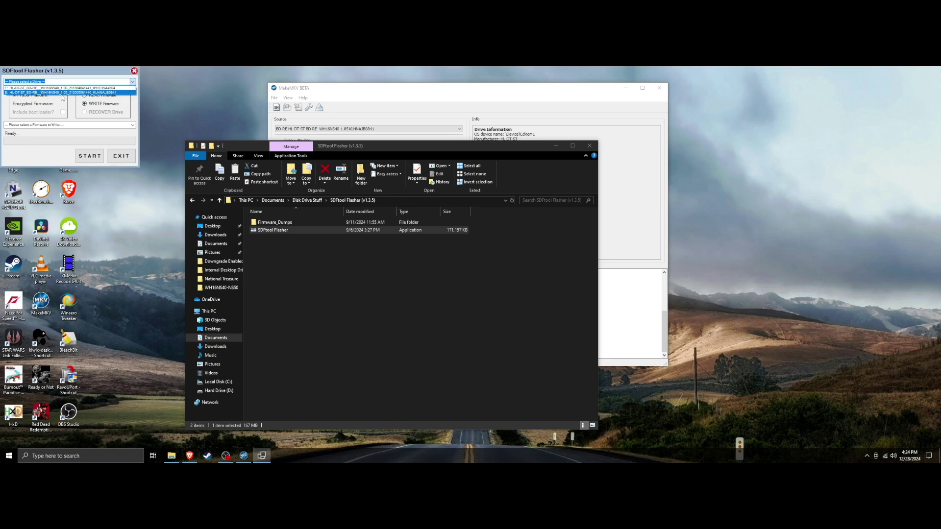
- Select the WH16NS40 1.05 drive on E: and browse for a firmware file to write in the Disk Drive Stuff folder
{"action": "left_click", "coordinate": [61, 93]}
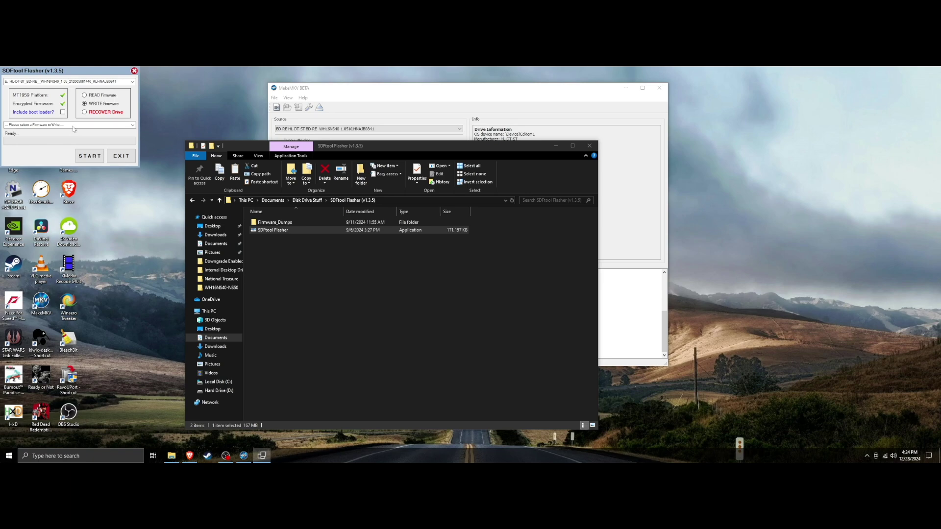
{"action": "left_click", "coordinate": [72, 125]}
{"action": "left_click", "coordinate": [36, 84]}
{"action": "left_click", "coordinate": [37, 84]}
{"action": "left_click", "coordinate": [37, 84]}
{"action": "left_click", "coordinate": [37, 84]}
{"action": "left_click", "coordinate": [37, 84]}
{"action": "left_click", "coordinate": [105, 133]}
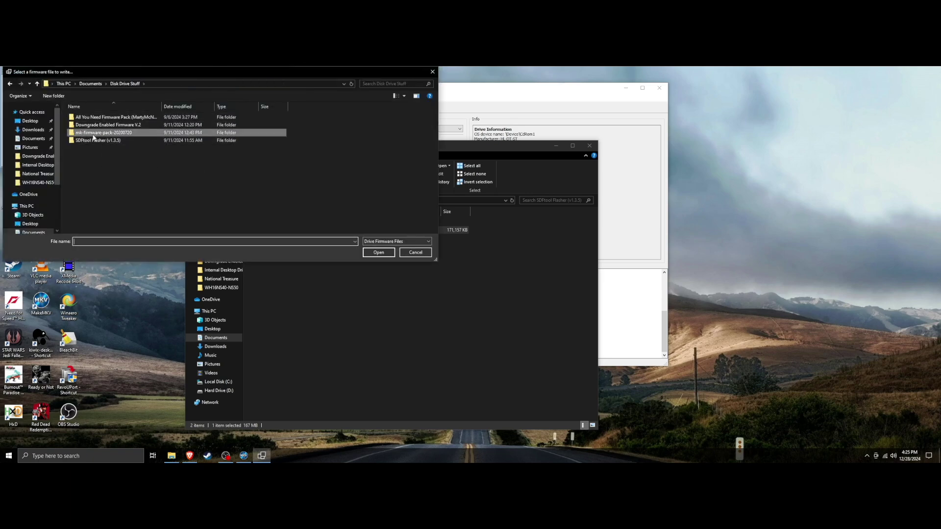
- Open the WH16NS40-NS50 folder under MK and HL-DT-ST in mk-firmware-pack-20200720
{"action": "double_click", "coordinate": [118, 133]}
{"action": "double_click", "coordinate": [92, 119]}
{"action": "double_click", "coordinate": [89, 126]}
{"action": "double_click", "coordinate": [86, 125]}
{"action": "scroll", "coordinate": [96, 168], "scroll_direction": "down", "scroll_amount": 3}
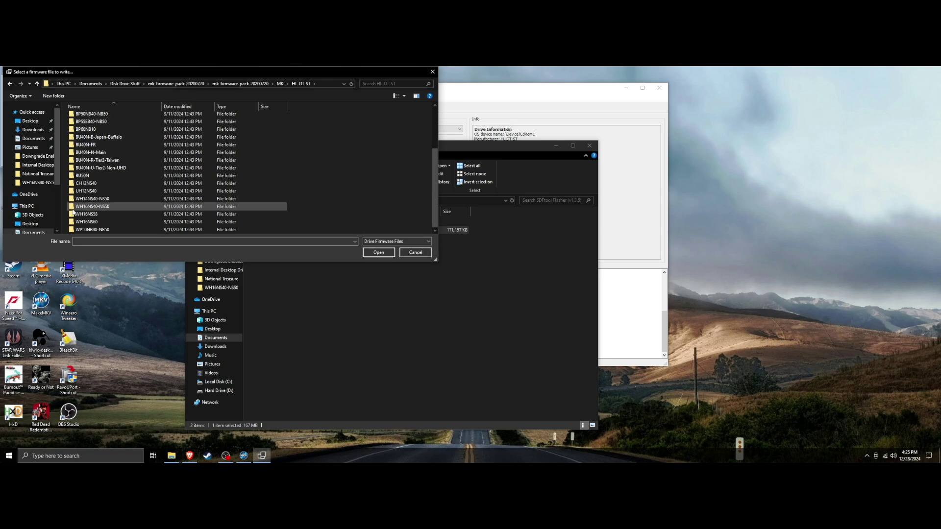
{"action": "double_click", "coordinate": [111, 206]}
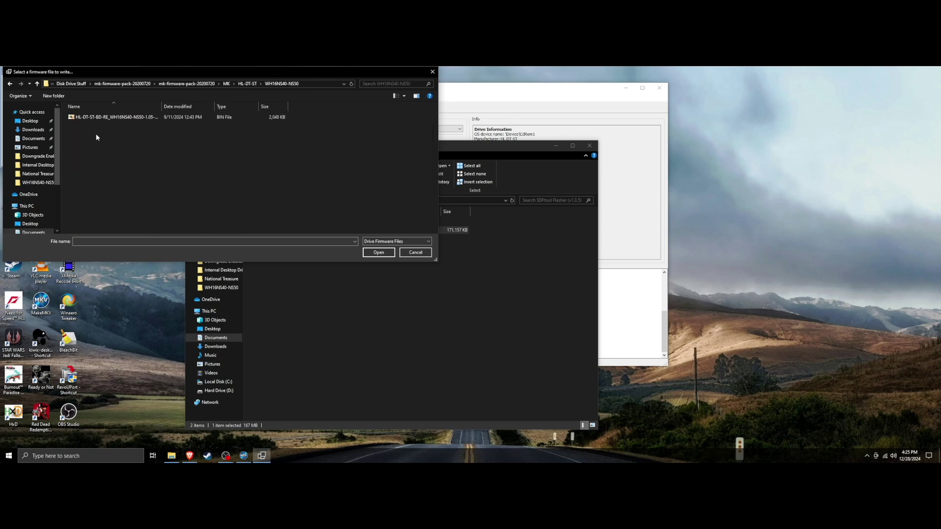
- Load the HL-DT-ST-BD-RE_WH16NS40-NS50-1.05 firmware file and start writing it to the drive
{"action": "left_click", "coordinate": [89, 119]}
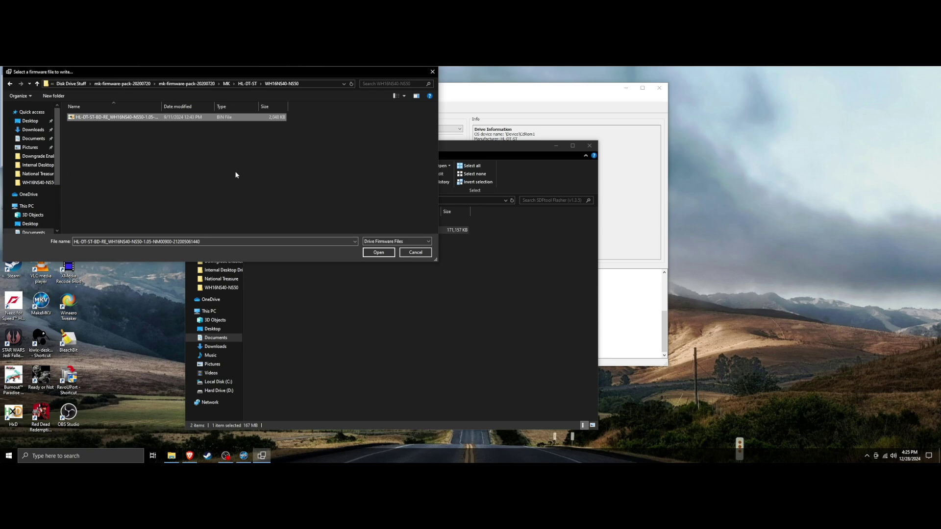
{"action": "key", "text": "Return"}
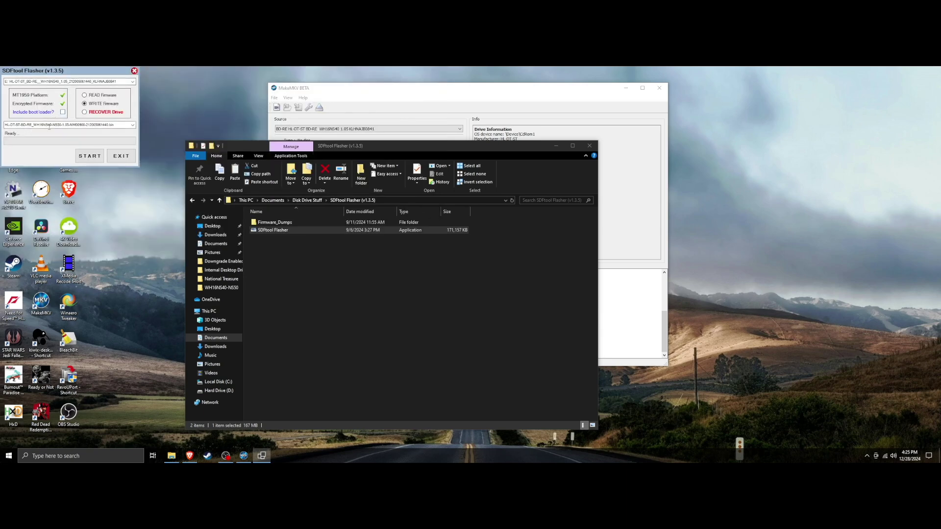
{"action": "left_click", "coordinate": [88, 156]}
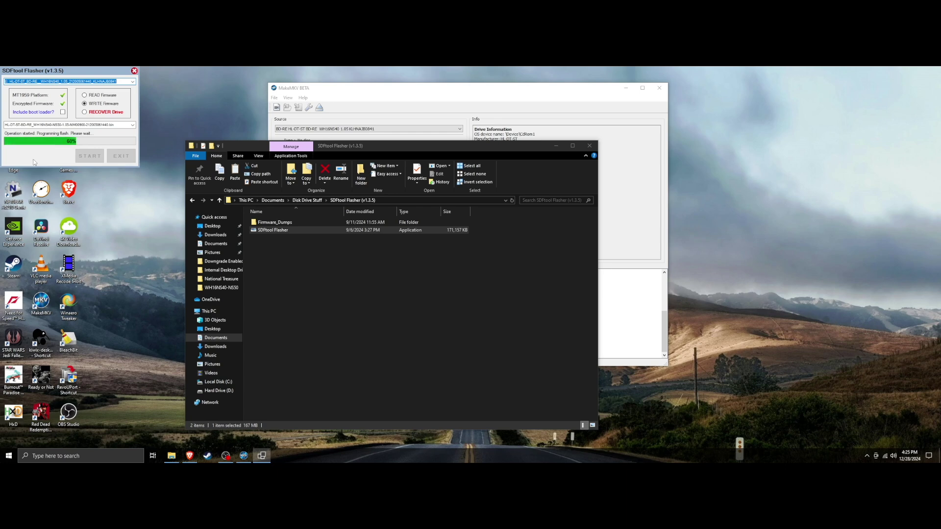
- Reselect the E: WH16NS40 drive and browse to the Internal Desktop Drives folder of the All You Need Firmware Pack
{"action": "left_click", "coordinate": [133, 82]}
{"action": "left_click", "coordinate": [73, 93]}
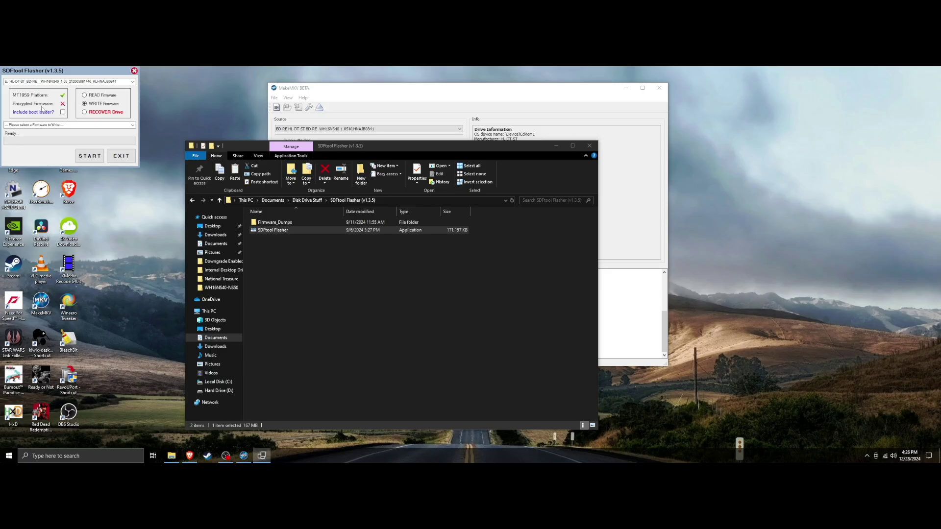
{"action": "left_click", "coordinate": [43, 125]}
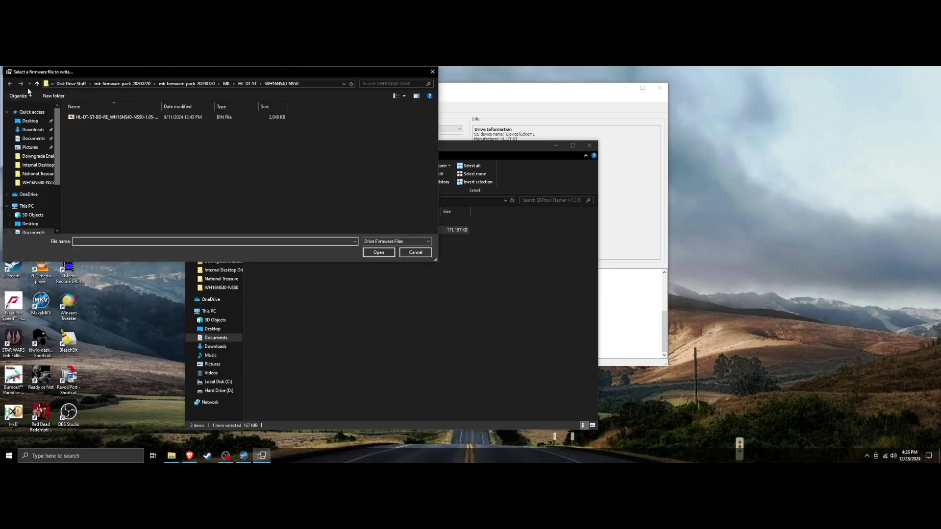
{"action": "left_click", "coordinate": [36, 83]}
{"action": "left_click", "coordinate": [37, 84]}
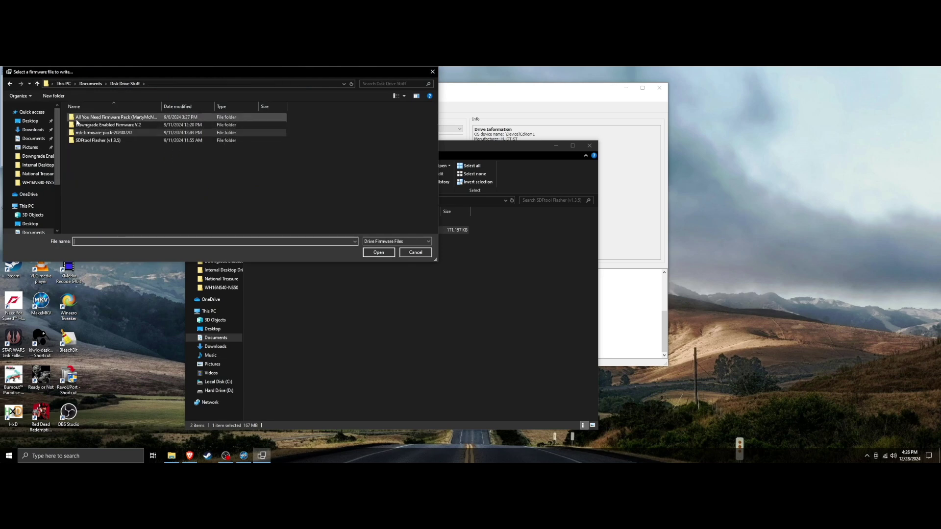
{"action": "double_click", "coordinate": [145, 117]}
{"action": "double_click", "coordinate": [143, 117]}
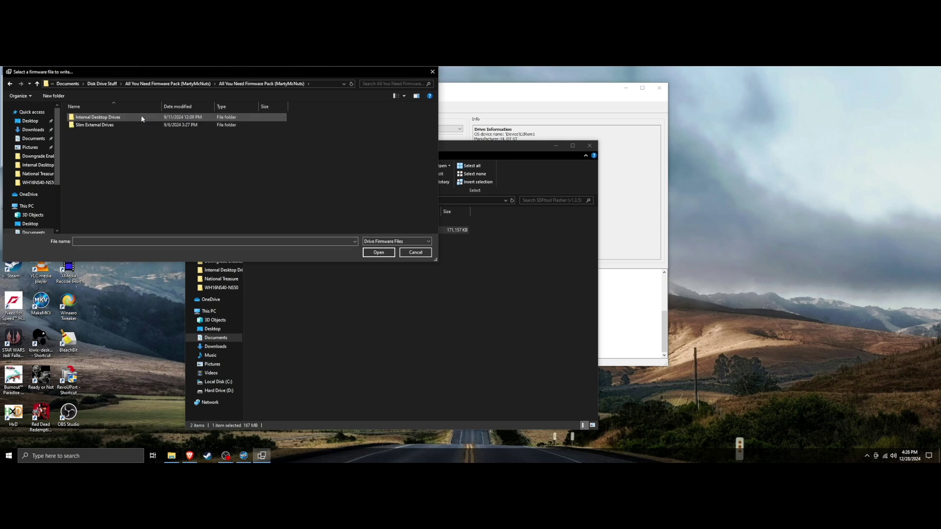
{"action": "double_click", "coordinate": [78, 119]}
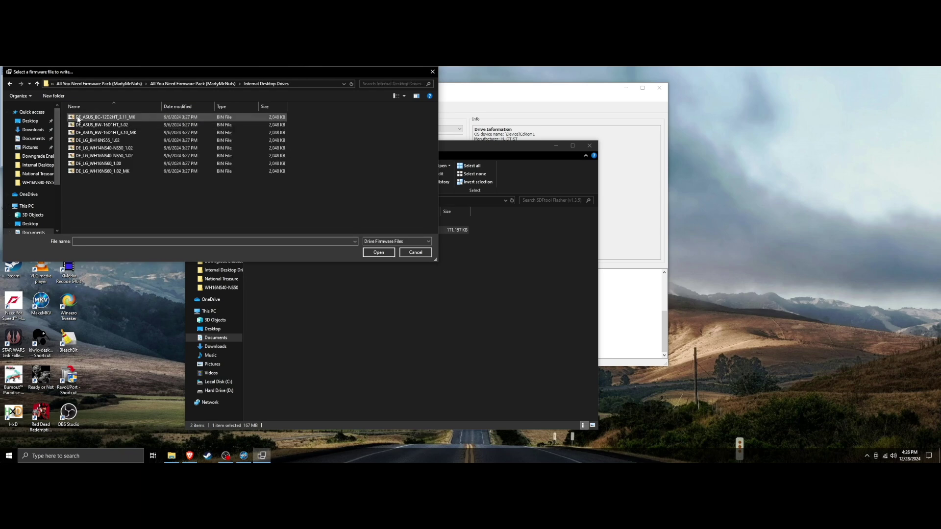
- Load the DE_LG_WH16NS40-NS50_1.02 firmware file and start flashing it to the drive
{"action": "left_click", "coordinate": [103, 157]}
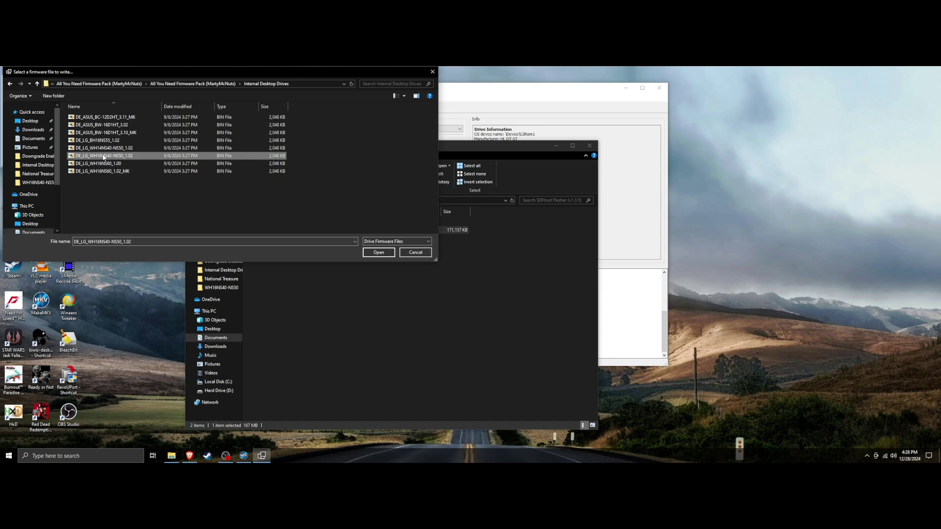
{"action": "key", "text": "Return"}
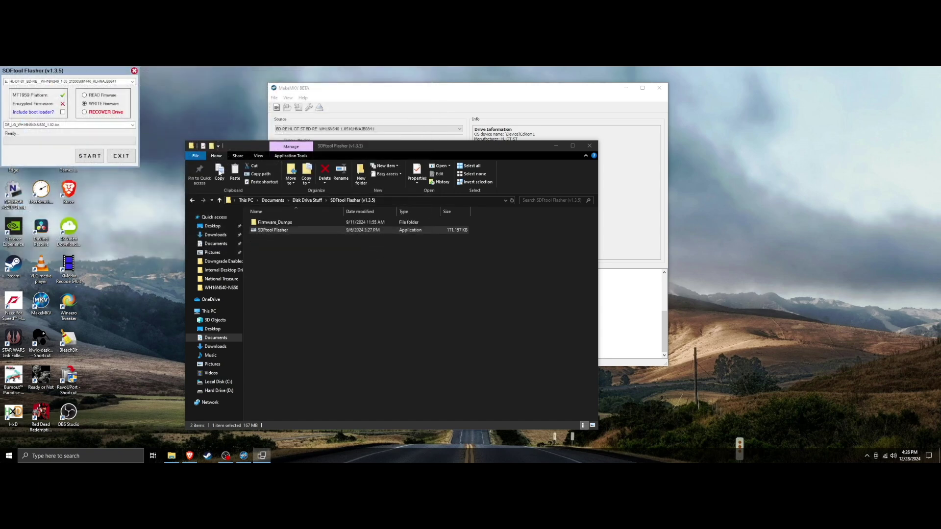
{"action": "left_click", "coordinate": [88, 155]}
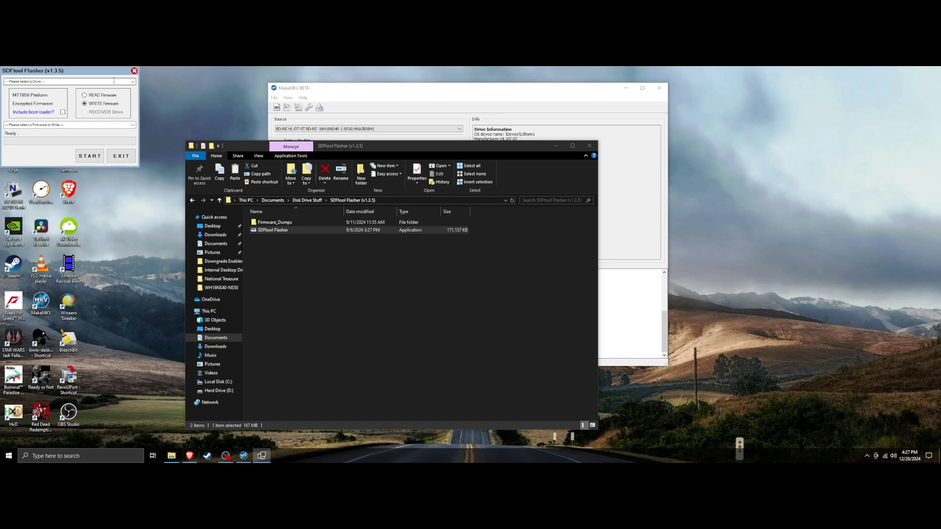
- Reselect the flashed drive, and switch to MakeMKV to choose the WH16NS40 1.02 drive as the source
{"action": "left_click", "coordinate": [132, 82]}
{"action": "left_click", "coordinate": [71, 92]}
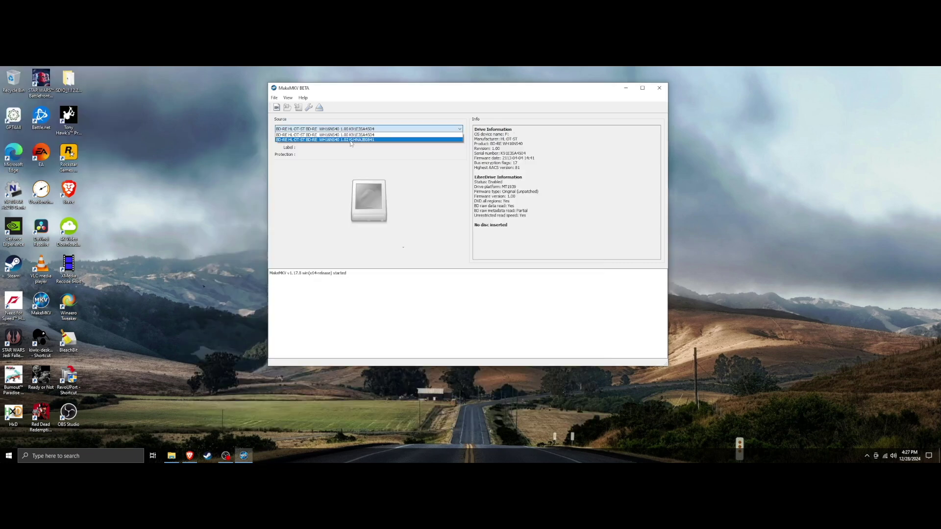
{"action": "left_click", "coordinate": [343, 134]}
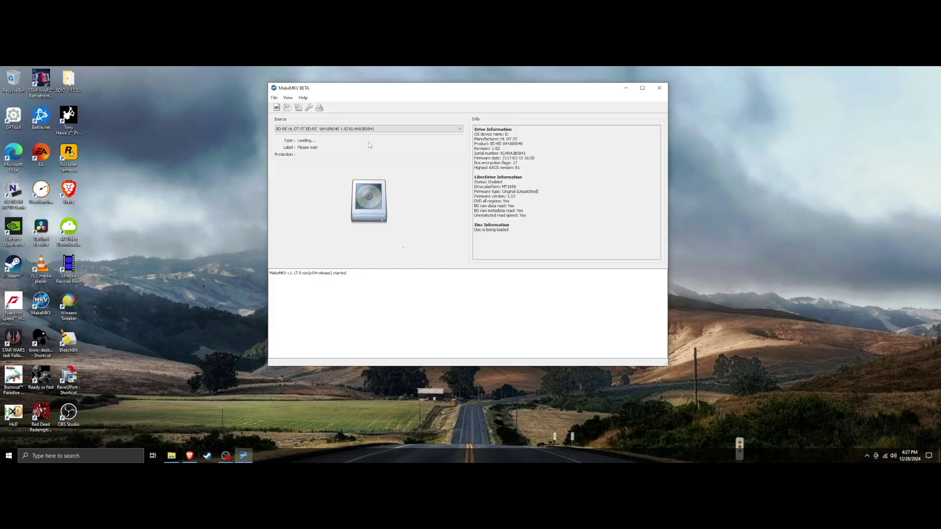
- Open the MakeMKV preferences and review the Video, General, IO and Language settings
{"action": "left_click", "coordinate": [288, 98]}
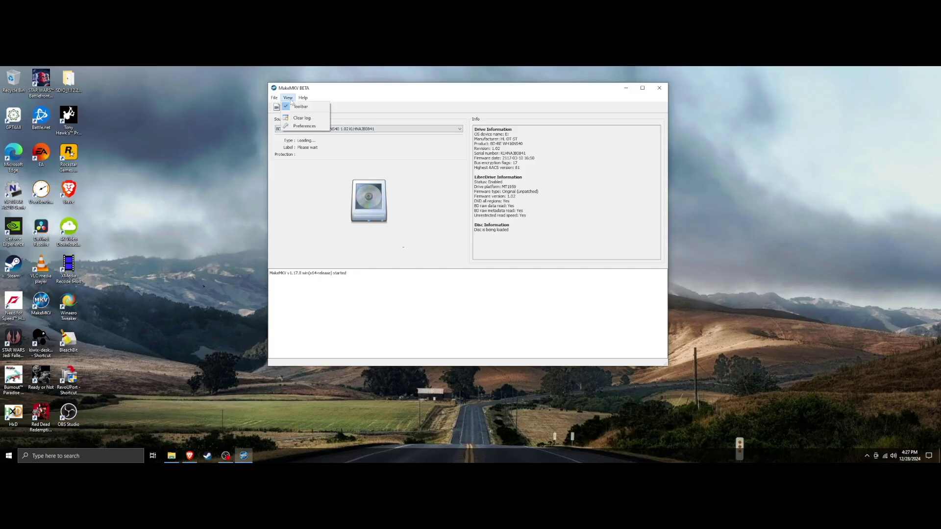
{"action": "left_click", "coordinate": [302, 126]}
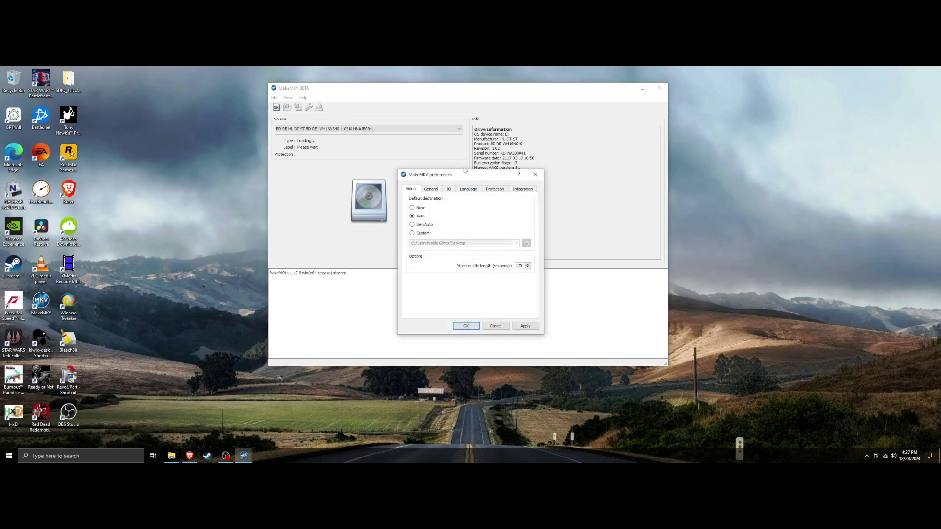
{"action": "left_click", "coordinate": [431, 189]}
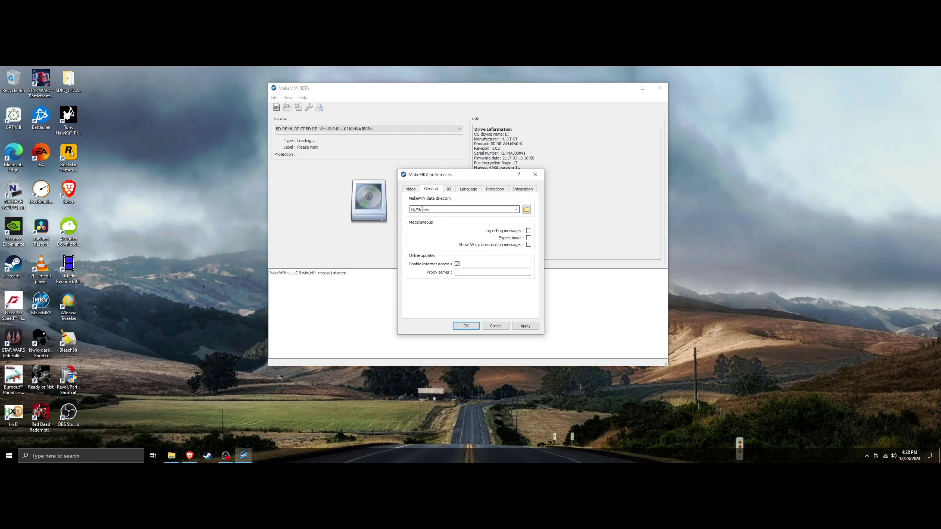
{"action": "left_click", "coordinate": [449, 190]}
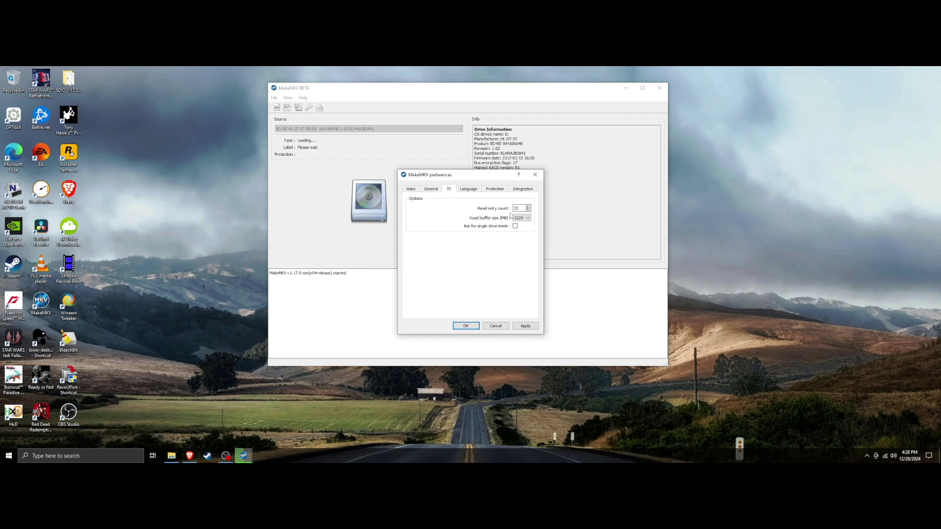
{"action": "left_click", "coordinate": [468, 190]}
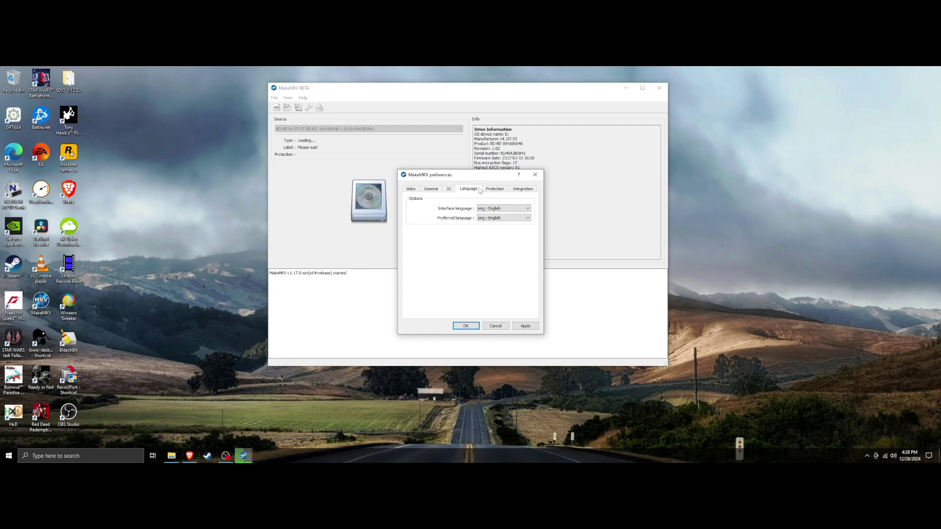
- Browse the available preferred languages and keep English
{"action": "left_click", "coordinate": [498, 218]}
{"action": "scroll", "coordinate": [503, 258], "scroll_direction": "down", "scroll_amount": 5}
{"action": "scroll", "coordinate": [500, 245], "scroll_direction": "up", "scroll_amount": 15}
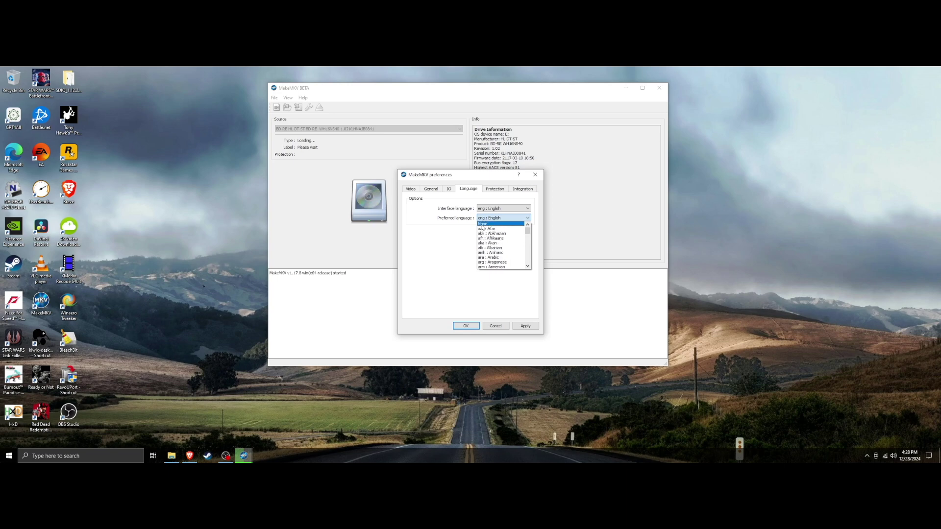
{"action": "left_click", "coordinate": [492, 220]}
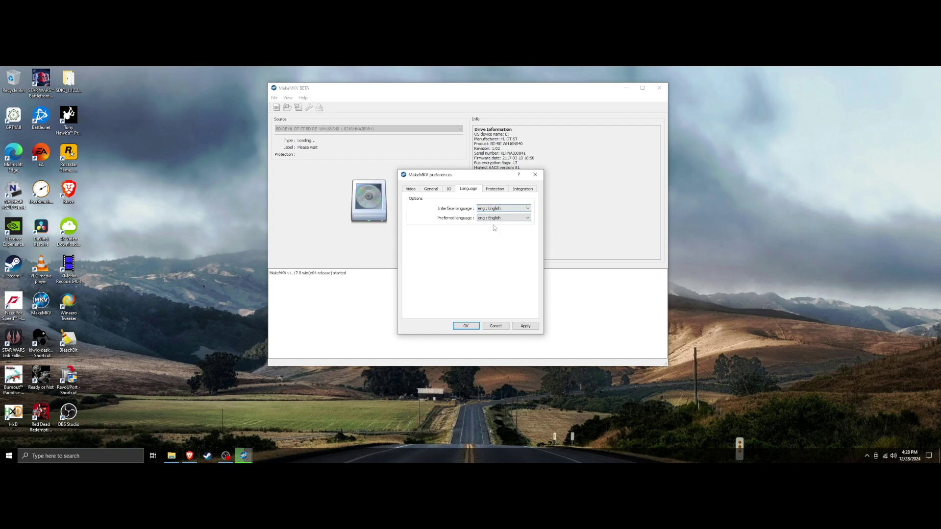
- Review the Protection and Integration settings and close the preferences
{"action": "left_click", "coordinate": [495, 189]}
{"action": "left_click", "coordinate": [517, 189]}
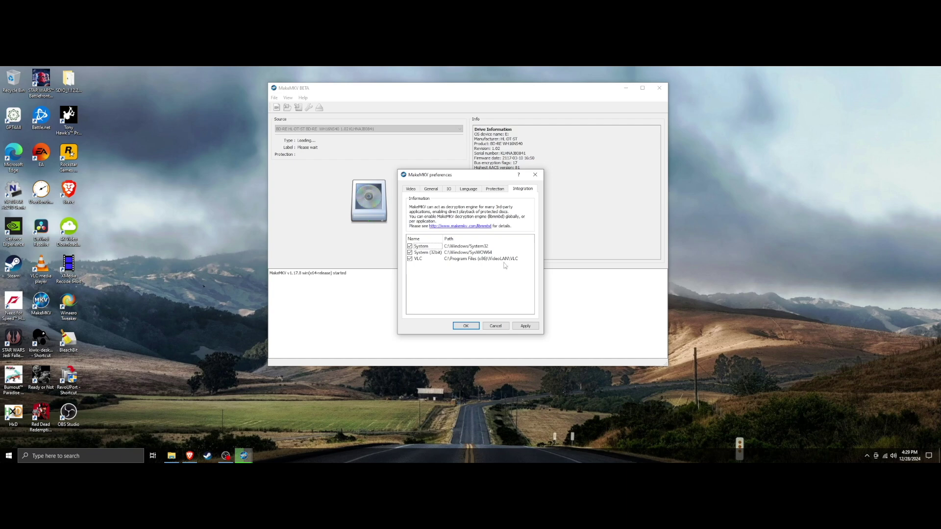
{"action": "left_click", "coordinate": [465, 326]}
{"action": "mouse_move", "coordinate": [368, 90]}
{"action": "left_mouse_down"}
{"action": "mouse_move", "coordinate": [342, 97]}
{"action": "mouse_move", "coordinate": [381, 87]}
{"action": "left_mouse_up"}
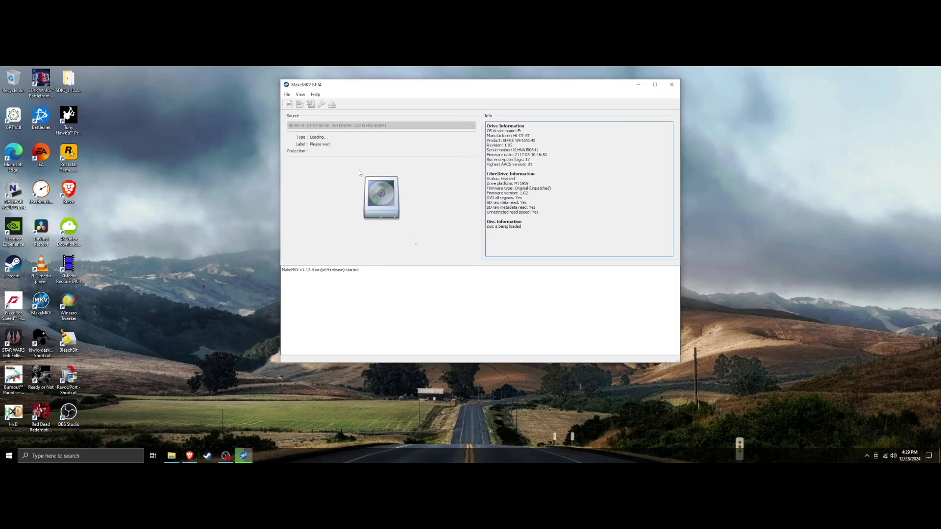
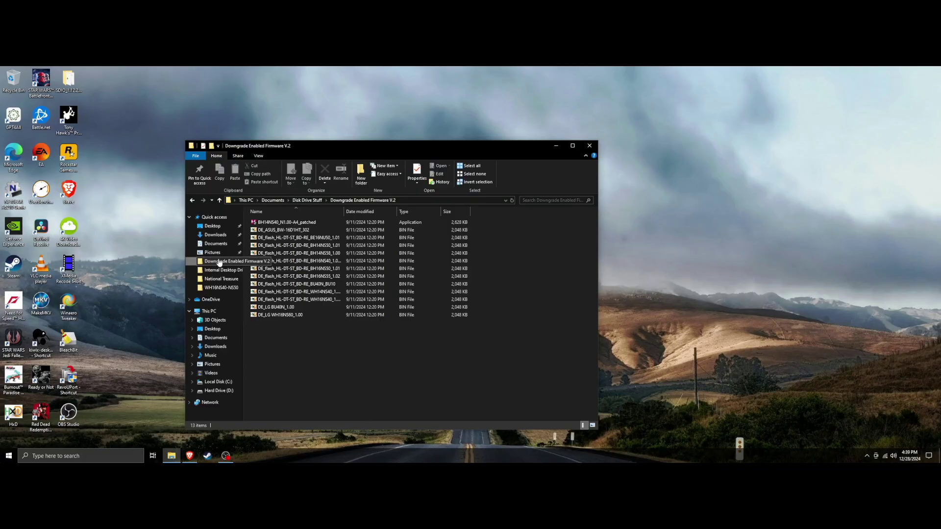
- Launch SDFtool Flasher from its v1.3.5 folder in Disk Drive Stuff and pick the drive to flash
{"action": "key", "text": "alt+Left"}
{"action": "double_click", "coordinate": [285, 246]}
{"action": "double_click", "coordinate": [273, 231]}
{"action": "left_click", "coordinate": [69, 93]}
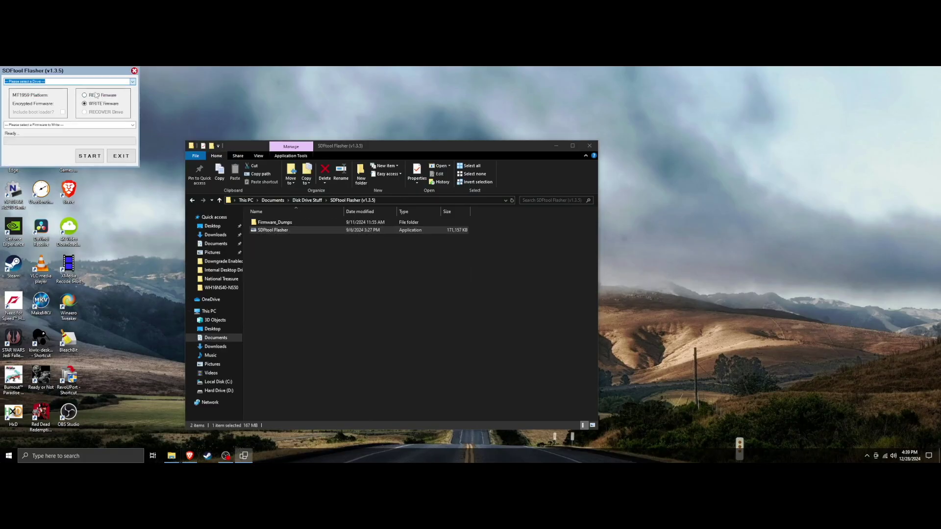
- Browse for a firmware file in the HL-DT-ST folder under MK in mk-firmware-pack-20200720
{"action": "left_click", "coordinate": [69, 125]}
{"action": "left_click", "coordinate": [37, 83]}
{"action": "left_click", "coordinate": [37, 83]}
{"action": "left_click", "coordinate": [37, 83]}
{"action": "left_click", "coordinate": [37, 83]}
{"action": "double_click", "coordinate": [84, 117]}
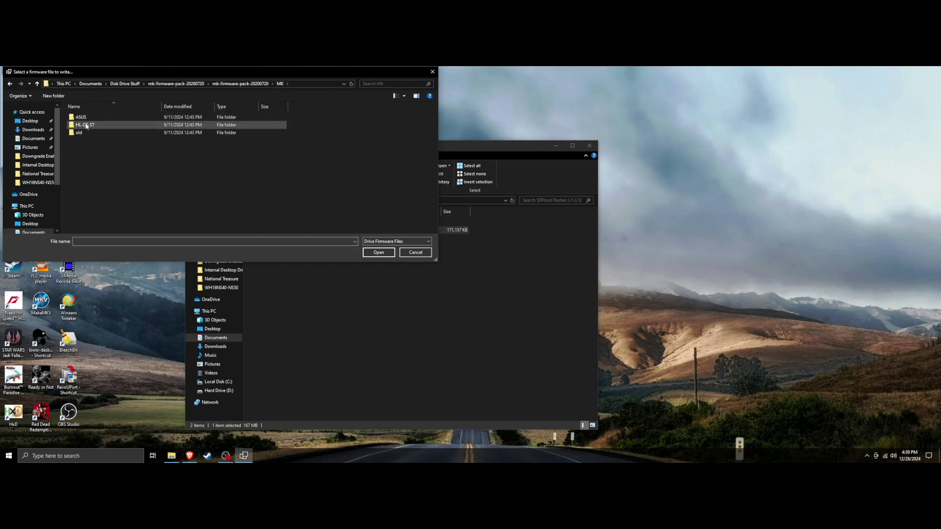
{"action": "double_click", "coordinate": [86, 125]}
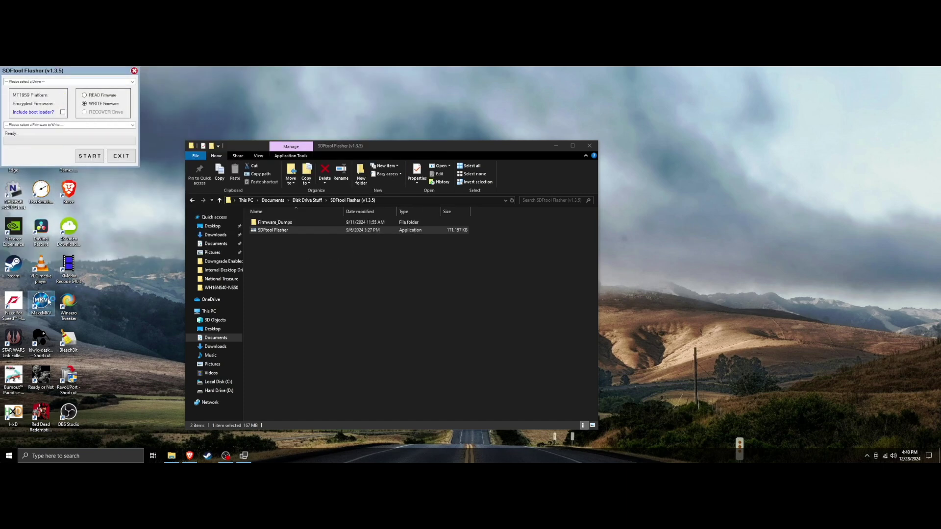
- Launch MakeMKV to check the flashed drive's firmware information, and close it
{"action": "double_click", "coordinate": [42, 301]}
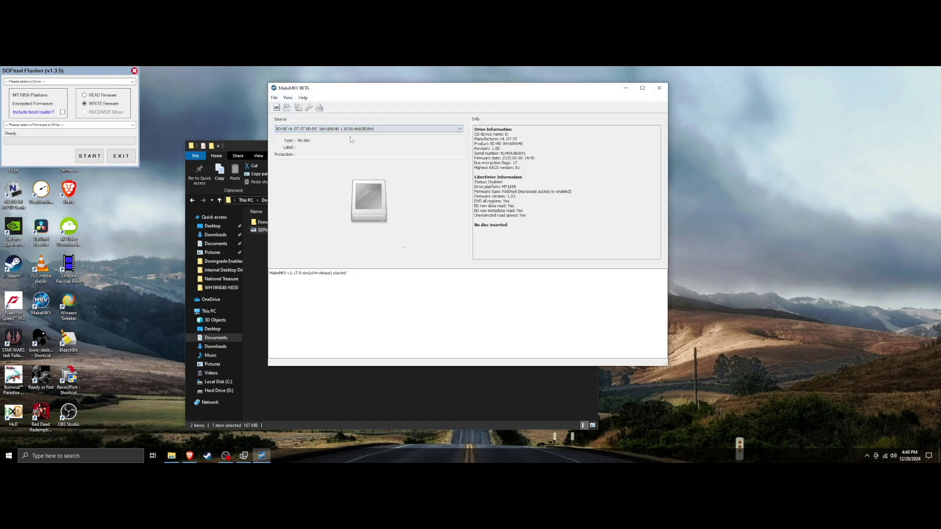
{"action": "left_click", "coordinate": [666, 90]}
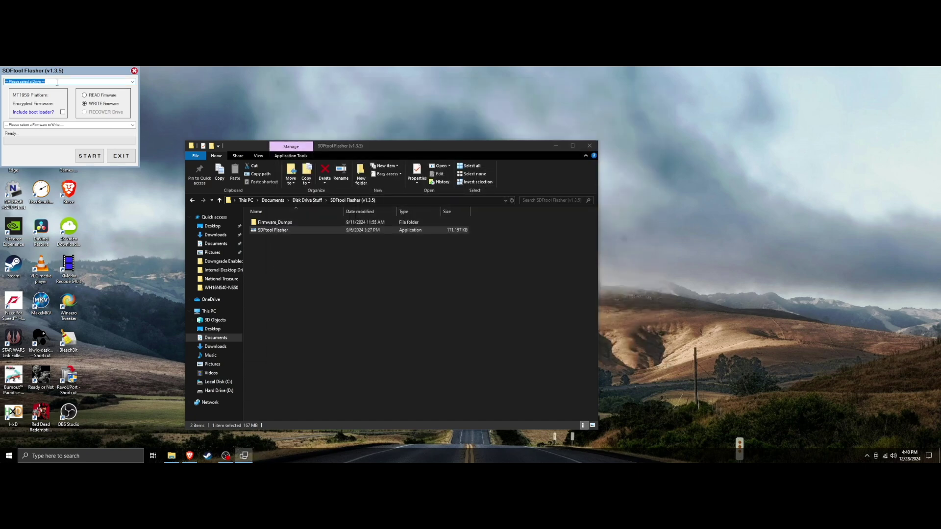
- Select the drive in SDFtool Flasher and browse for firmware in the All You Need Firmware Pack's Internal Desktop Drives folder
{"action": "left_click", "coordinate": [133, 82]}
{"action": "left_click", "coordinate": [35, 87]}
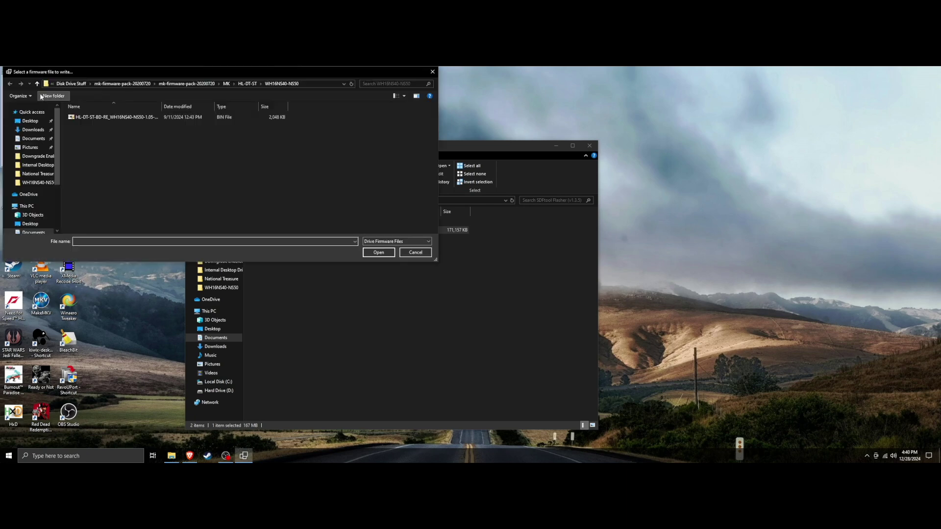
{"action": "left_click", "coordinate": [36, 86]}
{"action": "left_click", "coordinate": [36, 86]}
{"action": "left_click", "coordinate": [35, 85]}
{"action": "left_click", "coordinate": [35, 85]}
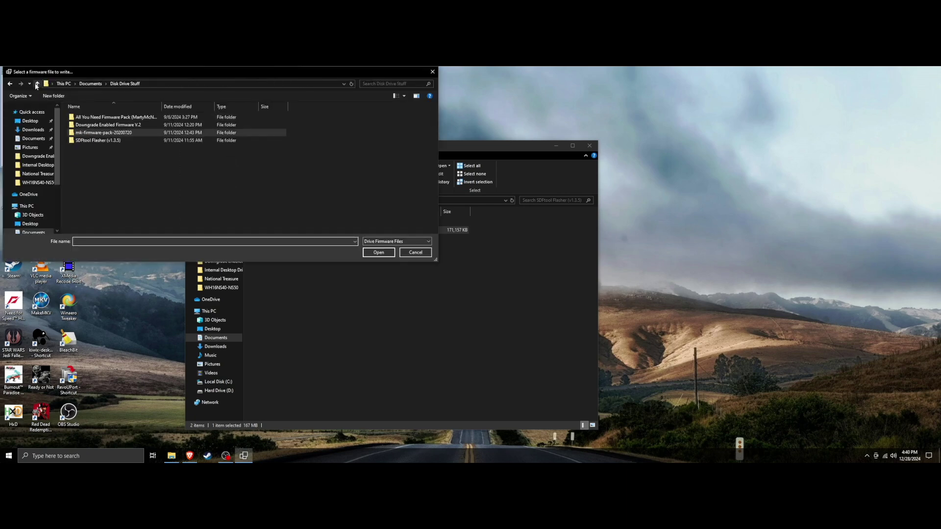
{"action": "double_click", "coordinate": [117, 118]}
{"action": "double_click", "coordinate": [117, 118]}
{"action": "double_click", "coordinate": [117, 132]}
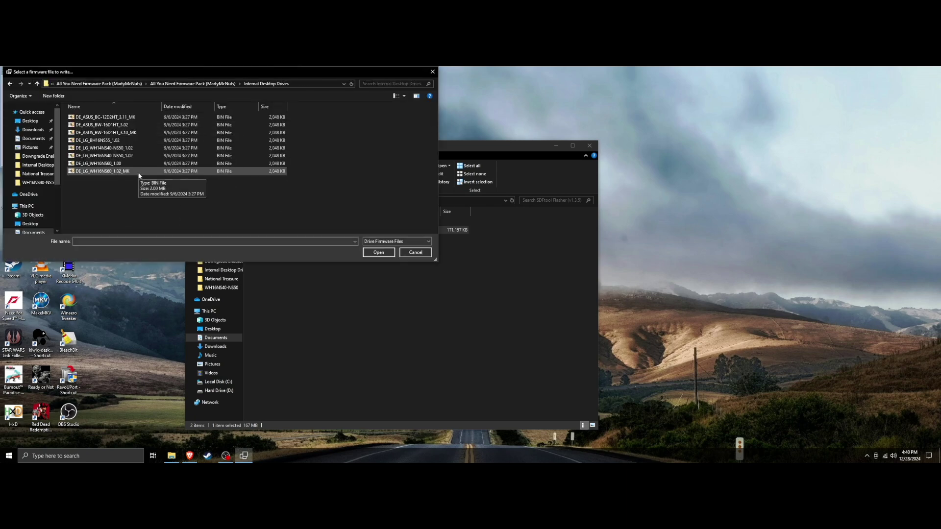
- Choose DE_LG_WH16NS40-NS50_1.02 as the firmware file to write to the drive
{"action": "double_click", "coordinate": [102, 156]}
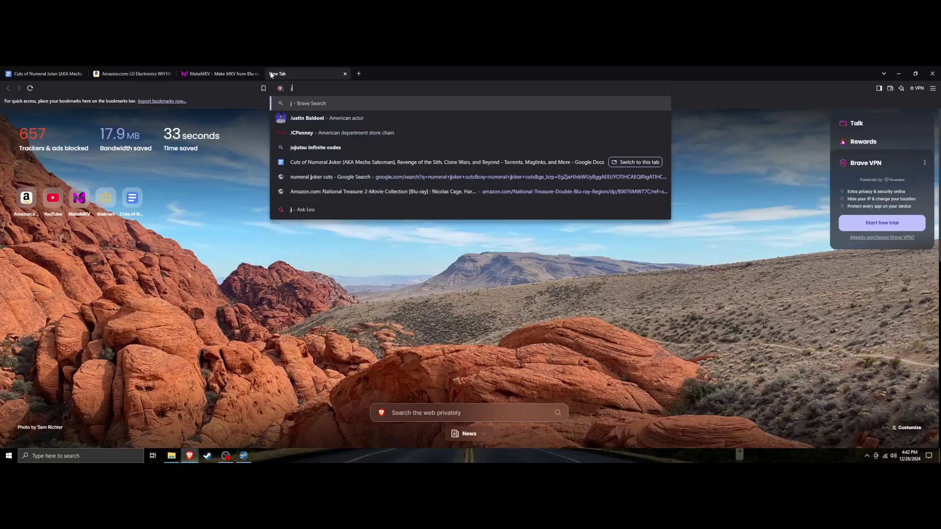
- Search the web for "makemkv product key", view the current beta key in the MakeMKV forum thread, and minimise the browser
{"action": "key", "text": "BackSpace"}
{"action": "type", "text": "make"}
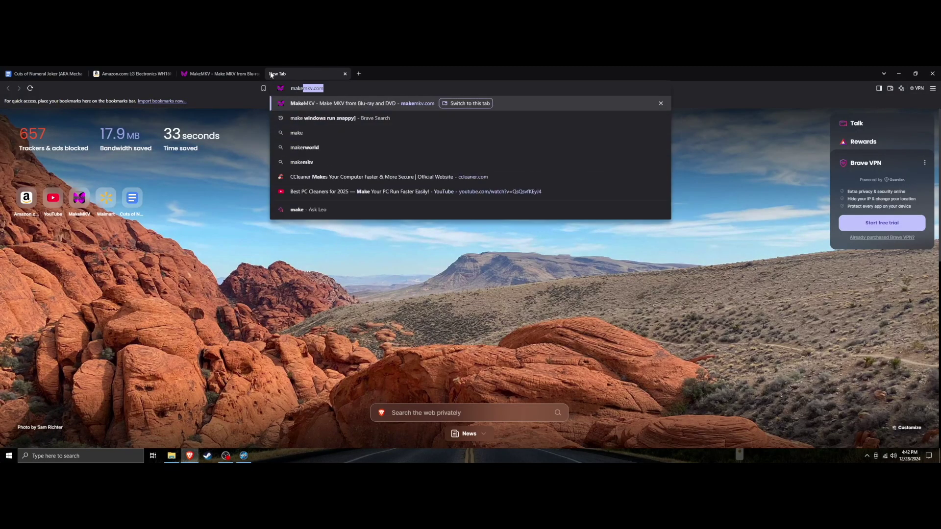
{"action": "type", "text": "mkv p"}
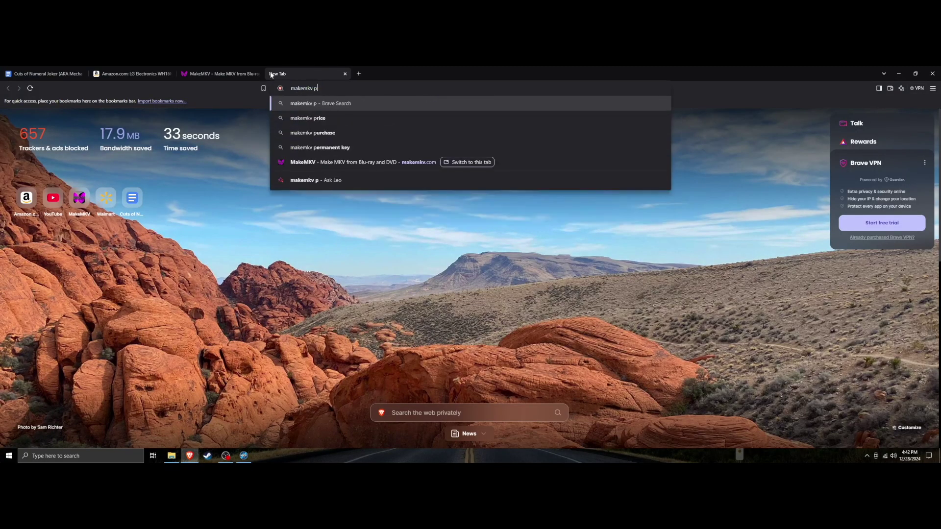
{"action": "type", "text": "roduct key"}
{"action": "key", "text": "Return"}
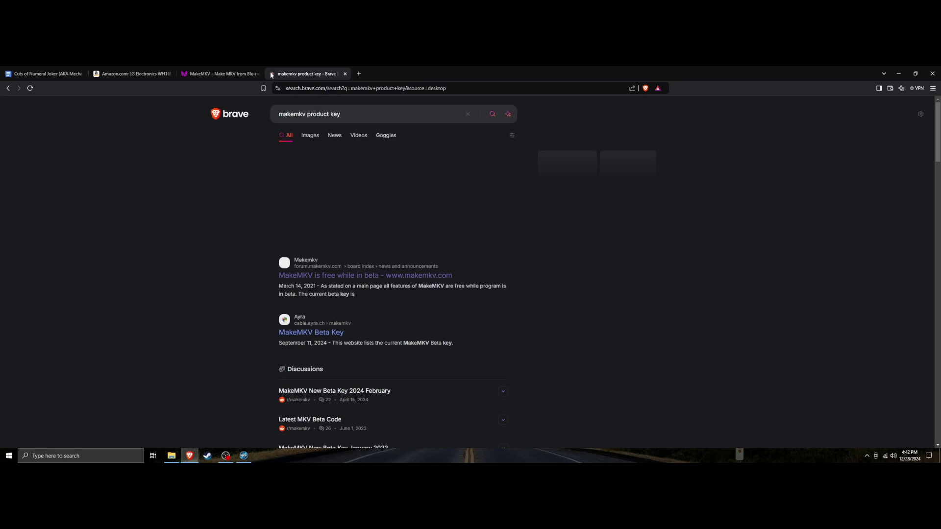
{"action": "scroll", "coordinate": [258, 229], "scroll_direction": "down", "scroll_amount": 5}
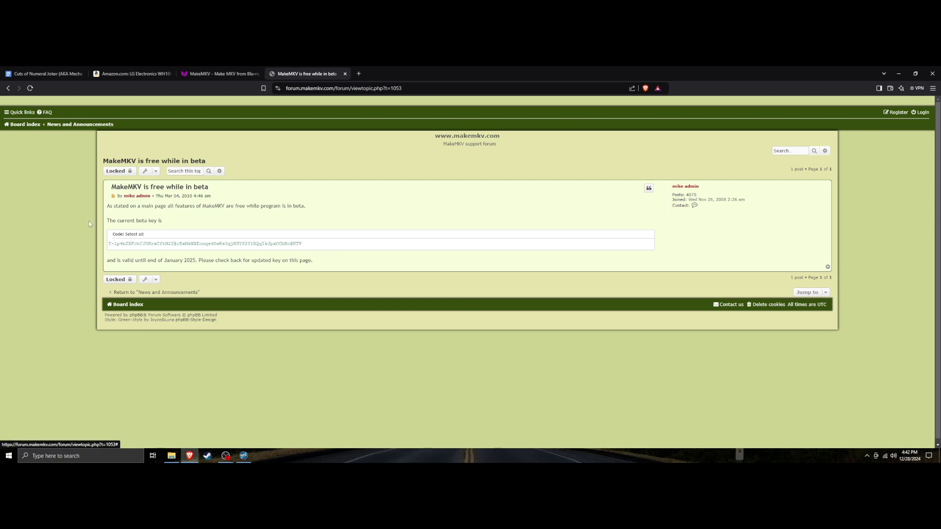
{"action": "left_click", "coordinate": [898, 74]}
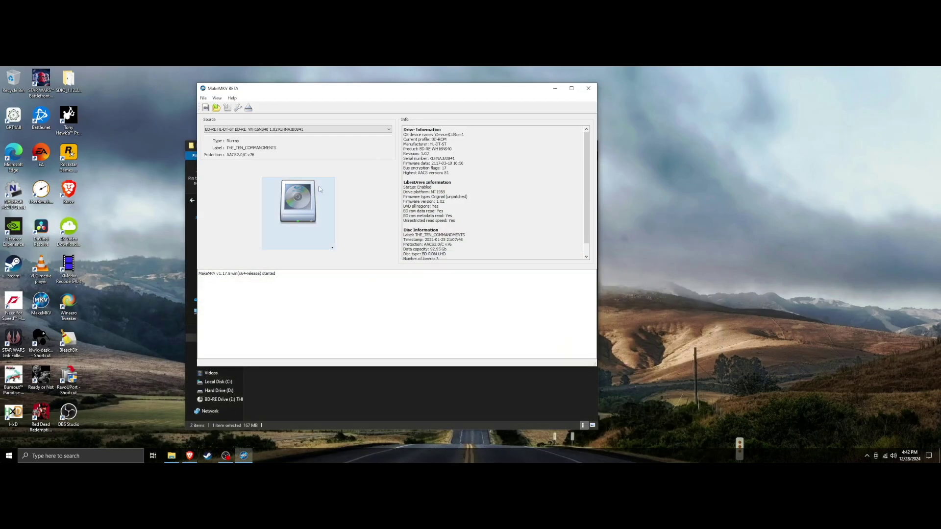
- Open THE_TEN_COMMANDMENTS disc from the WH16NS40 1.02 drive in MakeMKV and expand the first title
{"action": "left_click", "coordinate": [204, 99]}
{"action": "mouse_move", "coordinate": [230, 116]}
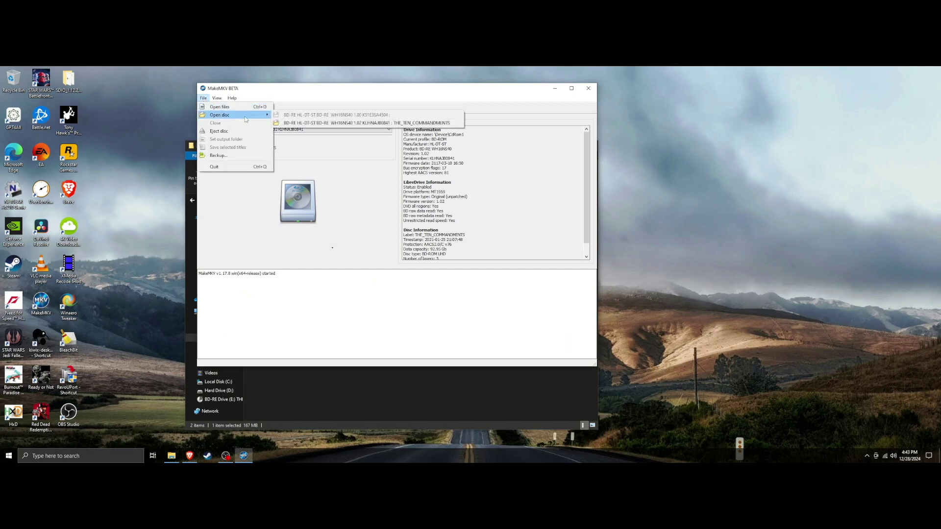
{"action": "left_click", "coordinate": [357, 124]}
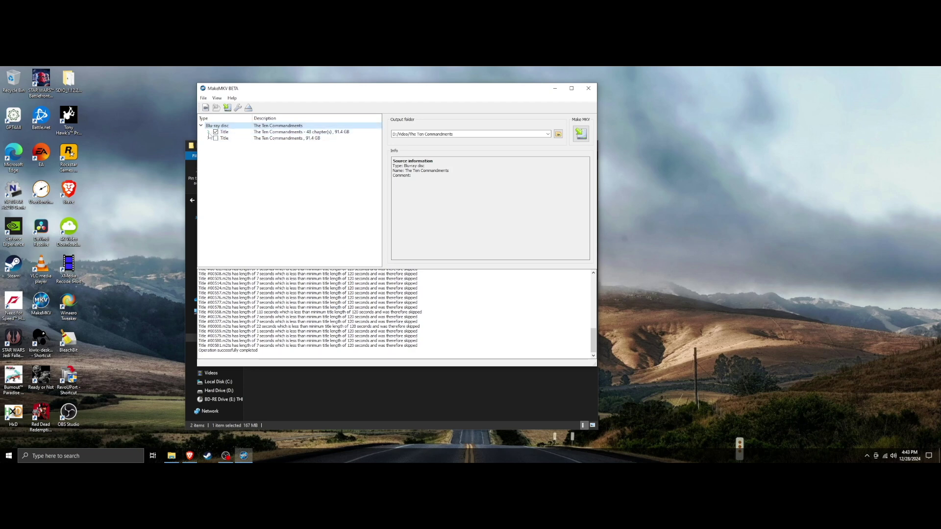
{"action": "left_click", "coordinate": [208, 132]}
- Check the interface and preferred language settings in the MakeMKV preferences, and close them without changes
{"action": "left_click", "coordinate": [217, 98]}
{"action": "left_click", "coordinate": [229, 126]}
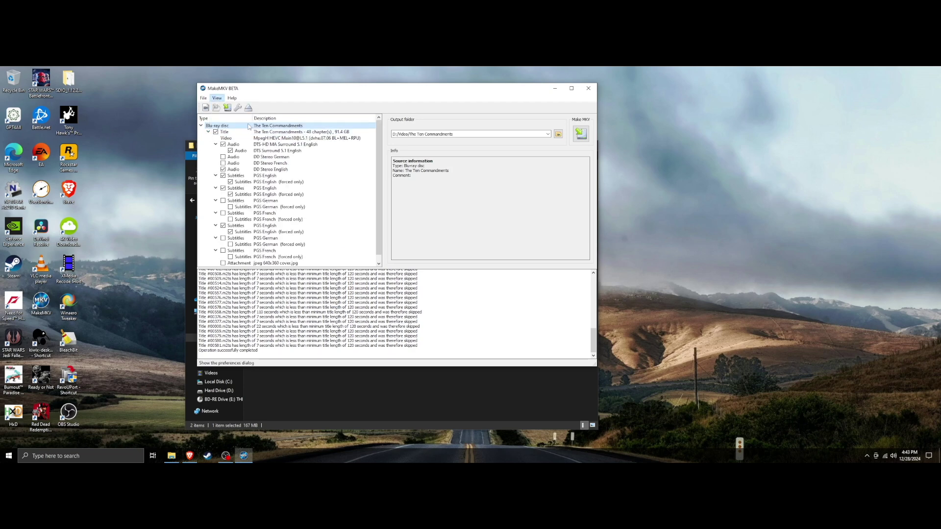
{"action": "left_click", "coordinate": [468, 190]}
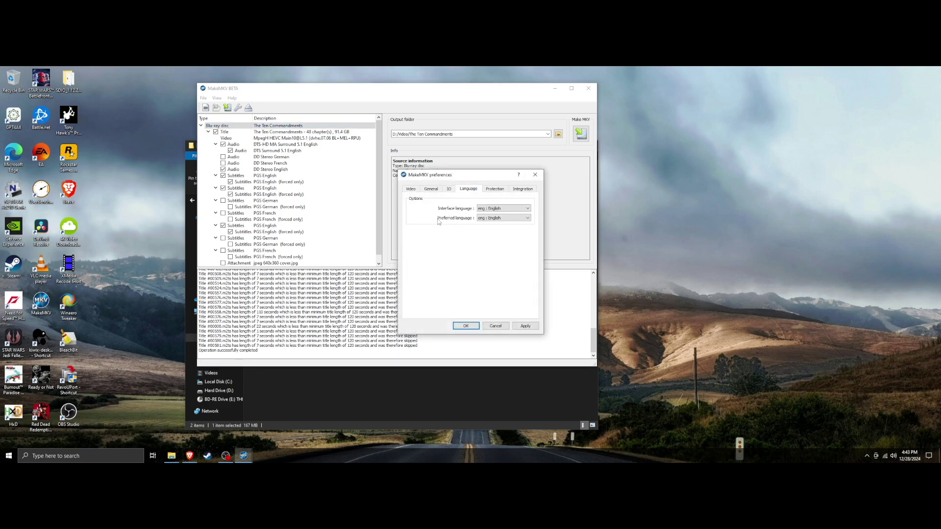
{"action": "left_click", "coordinate": [496, 326]}
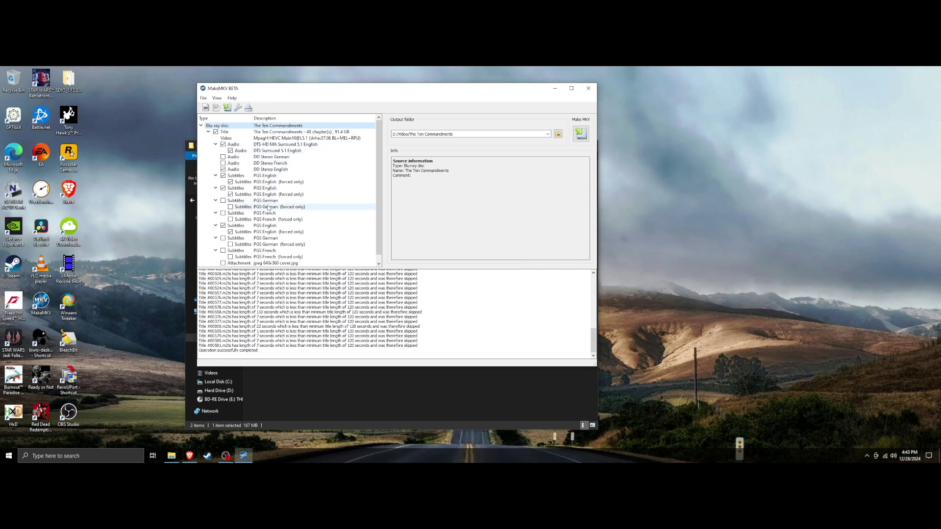
- Review the audio and subtitle tracks selected for the first title, and collapse its track list
{"action": "scroll", "coordinate": [277, 212], "scroll_direction": "down", "scroll_amount": 1}
{"action": "scroll", "coordinate": [267, 218], "scroll_direction": "up", "scroll_amount": 1}
{"action": "scroll", "coordinate": [262, 228], "scroll_direction": "down", "scroll_amount": 1}
{"action": "scroll", "coordinate": [262, 238], "scroll_direction": "up", "scroll_amount": 1}
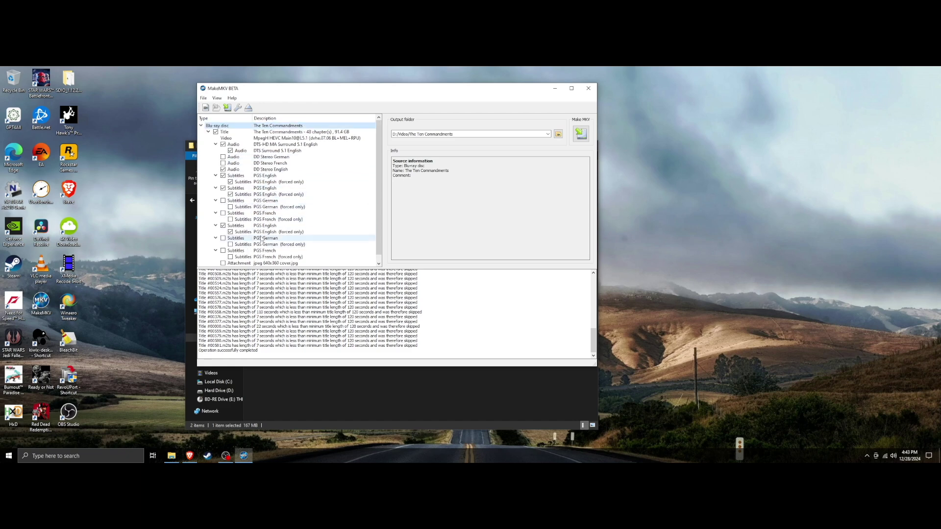
{"action": "scroll", "coordinate": [261, 235], "scroll_direction": "down", "scroll_amount": 1}
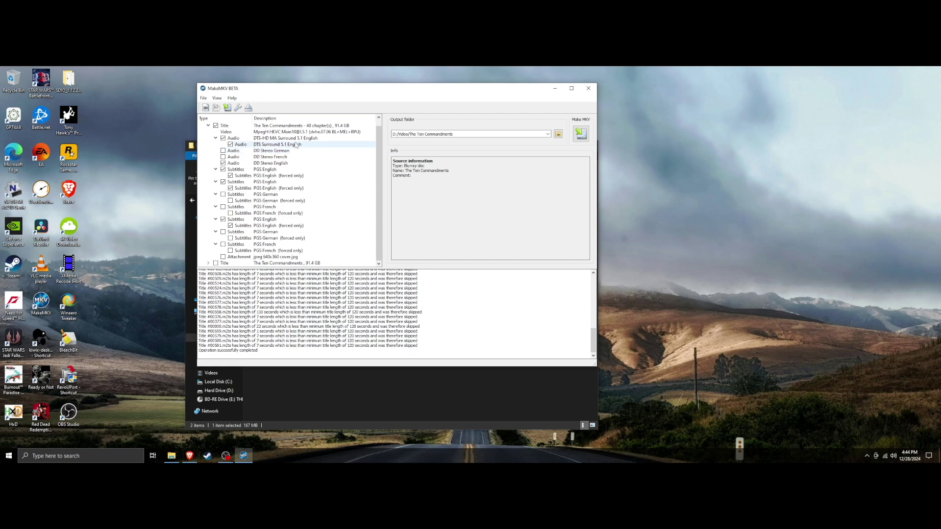
{"action": "left_click", "coordinate": [208, 126]}
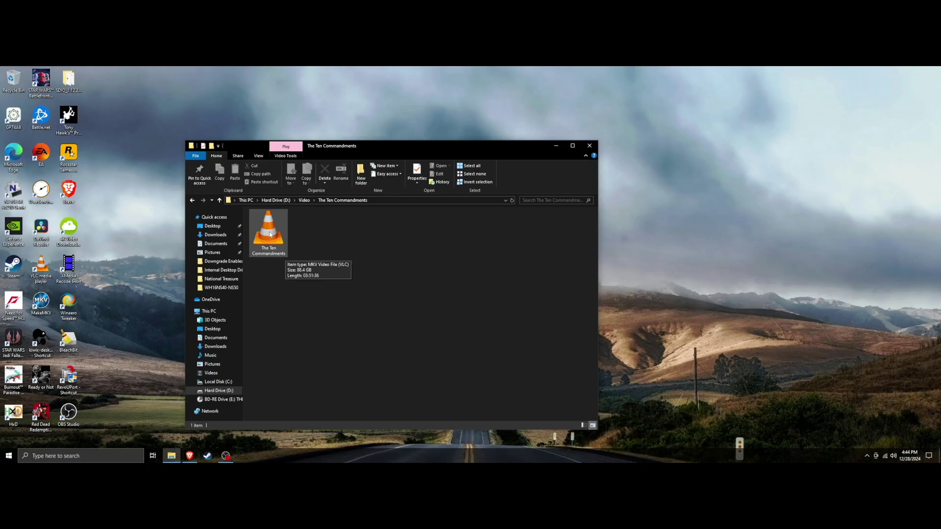
- Play The Ten Commandments MKV file in VLC, pause it, and examine its codec details for video resolution and colour format
{"action": "left_click", "coordinate": [270, 235]}
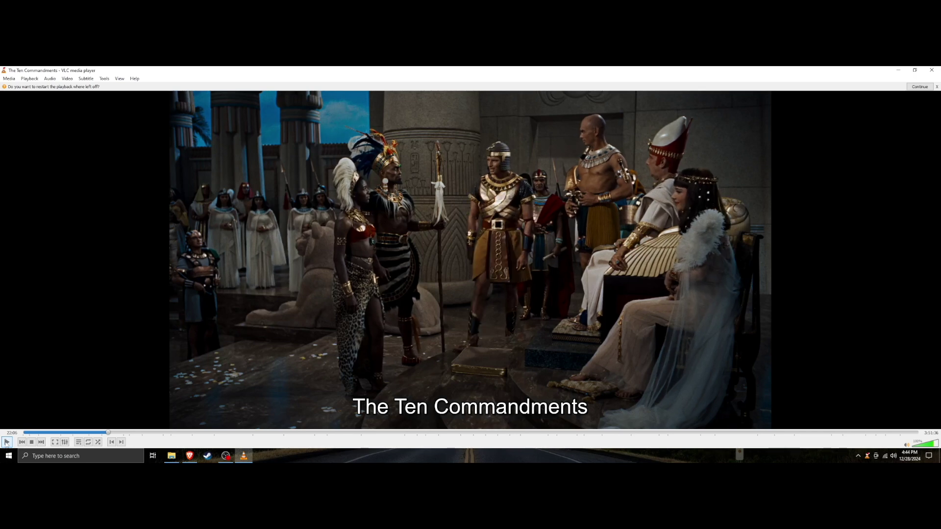
{"action": "left_click", "coordinate": [7, 442]}
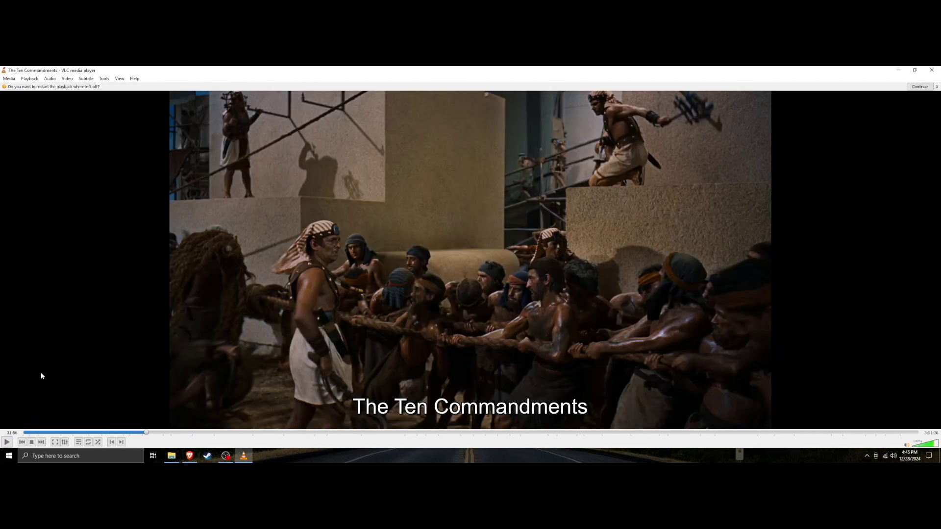
{"action": "key", "text": "ctrl+i"}
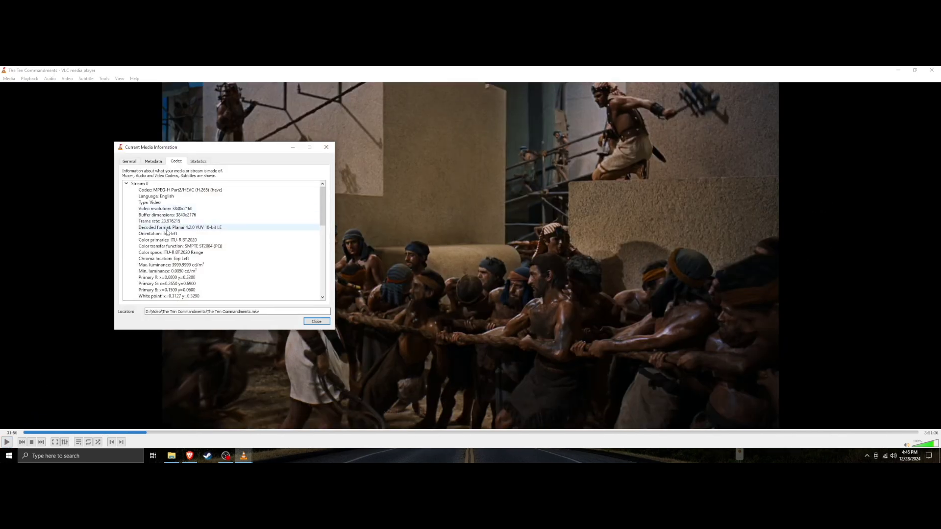
{"action": "scroll", "coordinate": [222, 235], "scroll_direction": "down", "scroll_amount": 3}
{"action": "scroll", "coordinate": [221, 234], "scroll_direction": "up", "scroll_amount": 3}
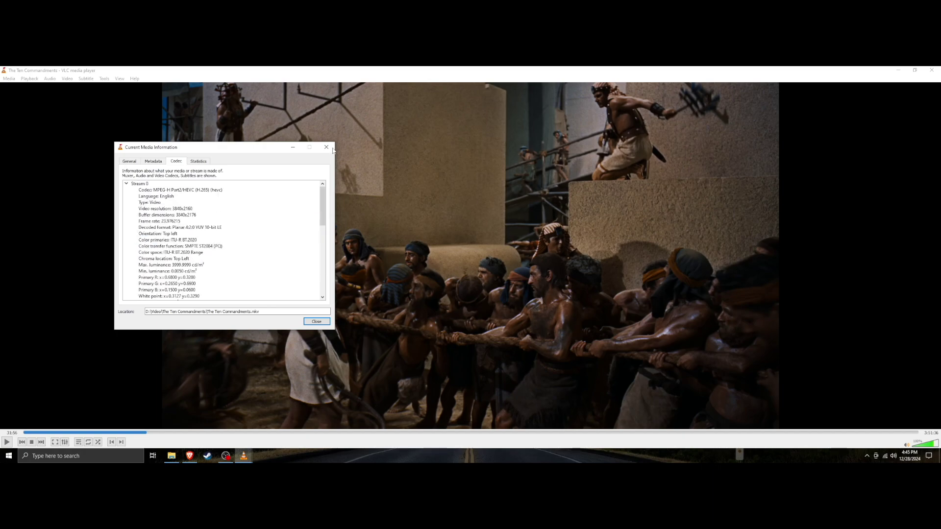